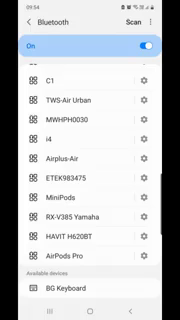
{"action": "scroll", "coordinate": [90, 180], "scroll_direction": "up", "scroll_amount": 5}
{"action": "scroll", "coordinate": [90, 180], "scroll_direction": "up", "scroll_amount": 5}
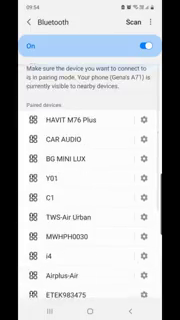
{"action": "scroll", "coordinate": [90, 180], "scroll_direction": "up", "scroll_amount": 3}
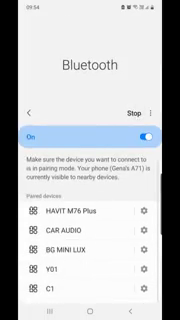
{"action": "scroll", "coordinate": [90, 200], "scroll_direction": "down", "scroll_amount": 4}
{"action": "scroll", "coordinate": [90, 200], "scroll_direction": "down", "scroll_amount": 4}
{"action": "scroll", "coordinate": [90, 200], "scroll_direction": "down", "scroll_amount": 3}
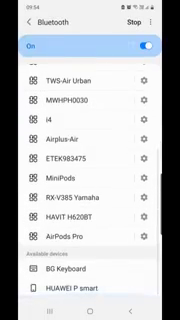
Pair with BG Keyboard from Available devices and accept its pairing request
{"action": "left_click", "coordinate": [65, 268]}
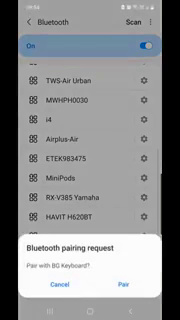
{"action": "left_click", "coordinate": [123, 284]}
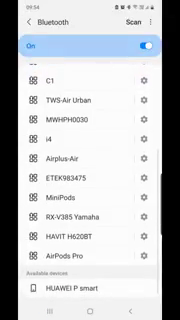
Show the recent apps overview with the Pictures and Bluetooth settings cards
{"action": "left_click", "coordinate": [49, 311]}
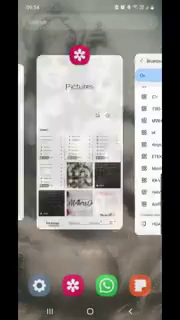